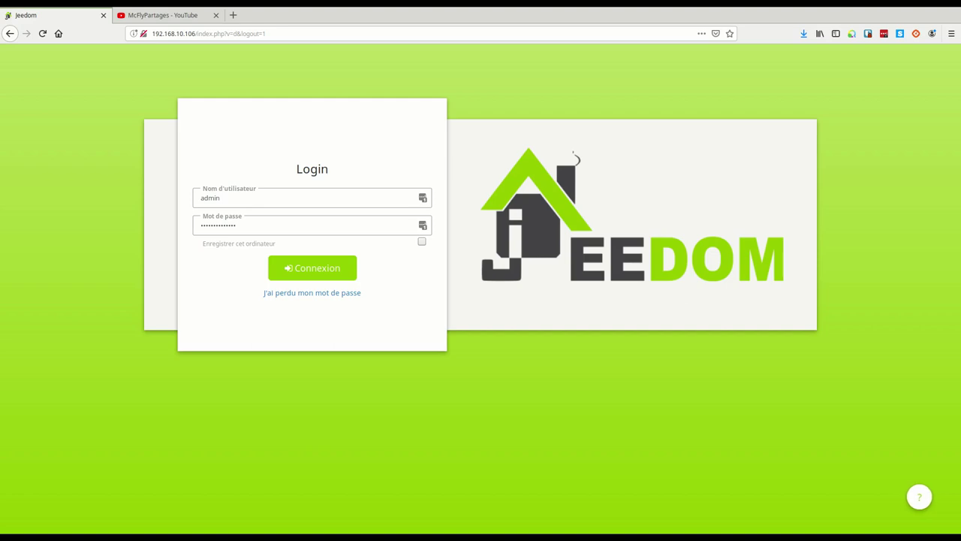
Step: Log in to Jeedom with the prefilled credentials and open the Maison Meteo equipment configuration
{"action": "left_click", "coordinate": [340, 273]}
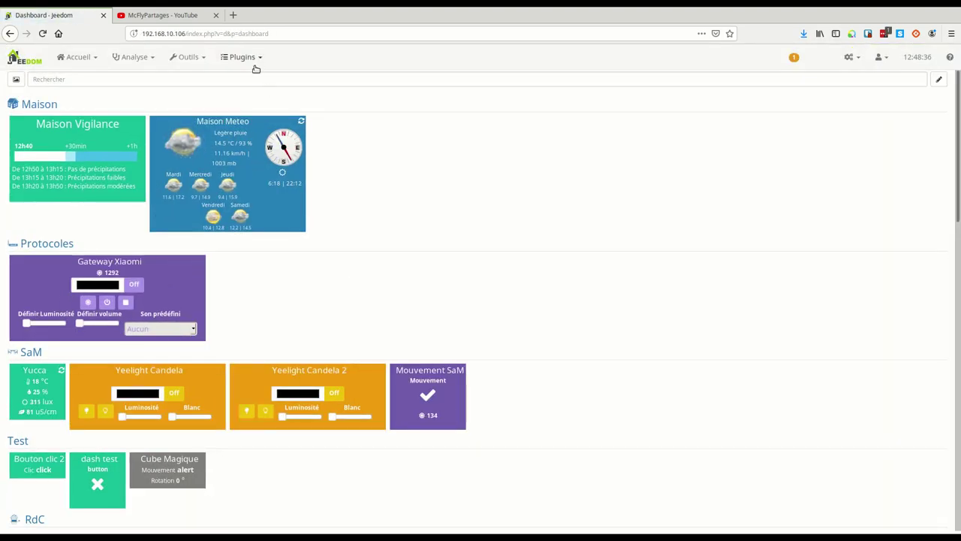
{"action": "left_click", "coordinate": [216, 124]}
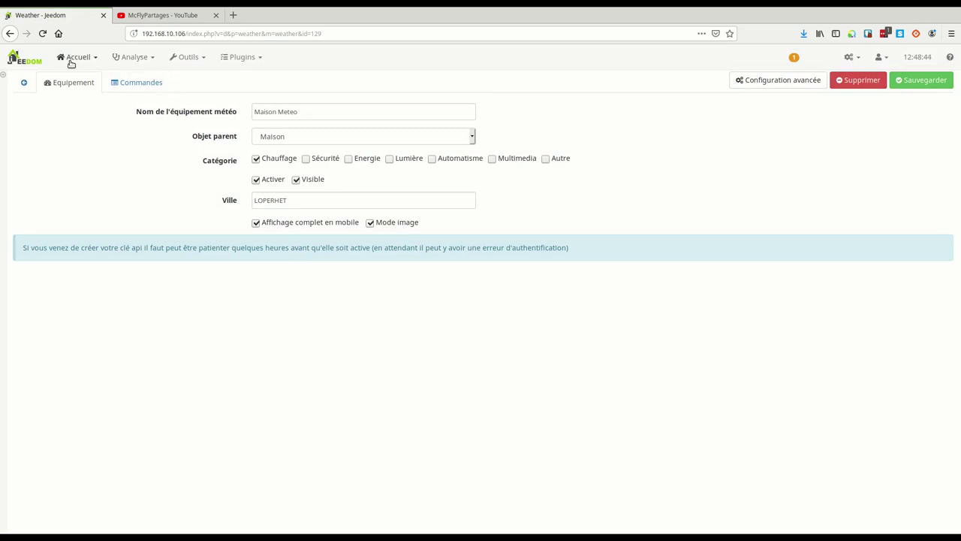
Step: Activate the Virtuel plugin in the plugin management page
{"action": "left_click", "coordinate": [232, 60]}
{"action": "left_click", "coordinate": [257, 78]}
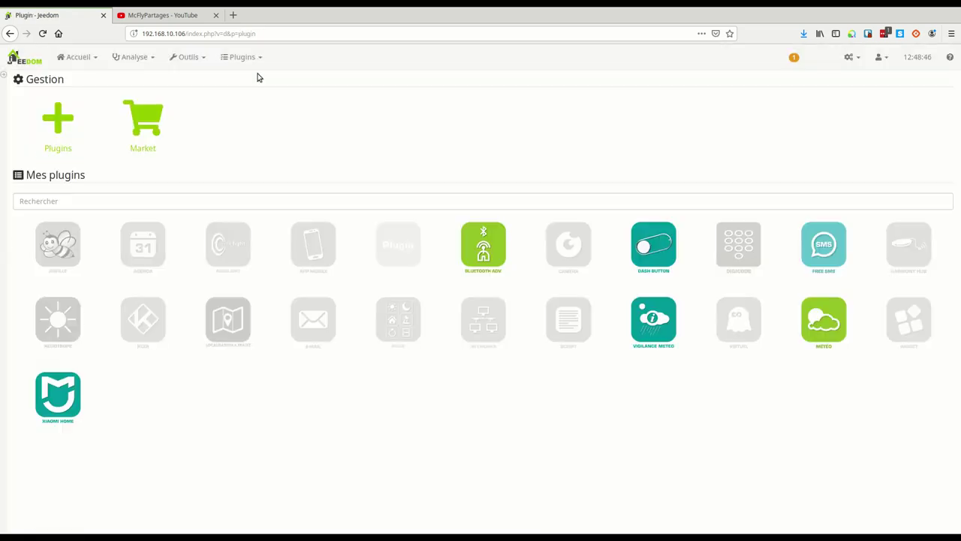
{"action": "left_click", "coordinate": [740, 323]}
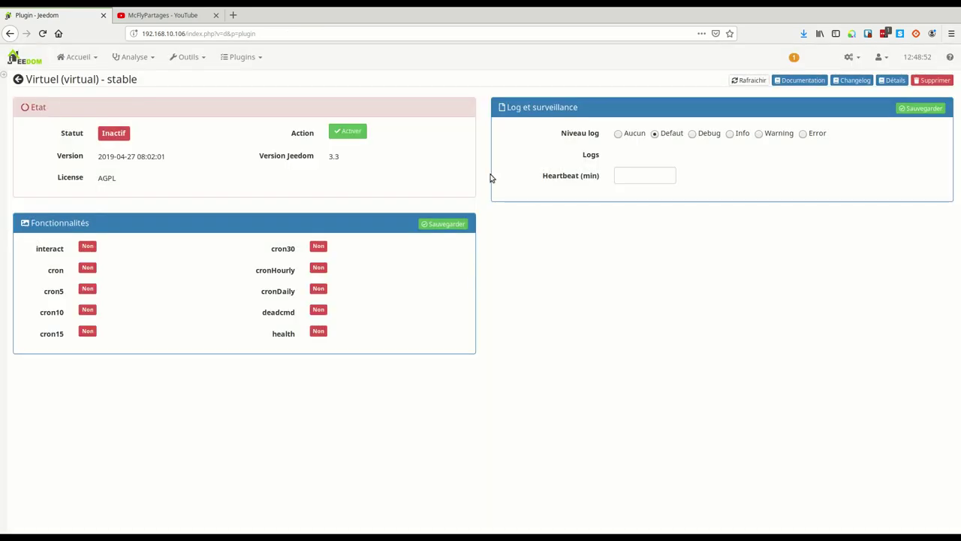
{"action": "left_click", "coordinate": [358, 134]}
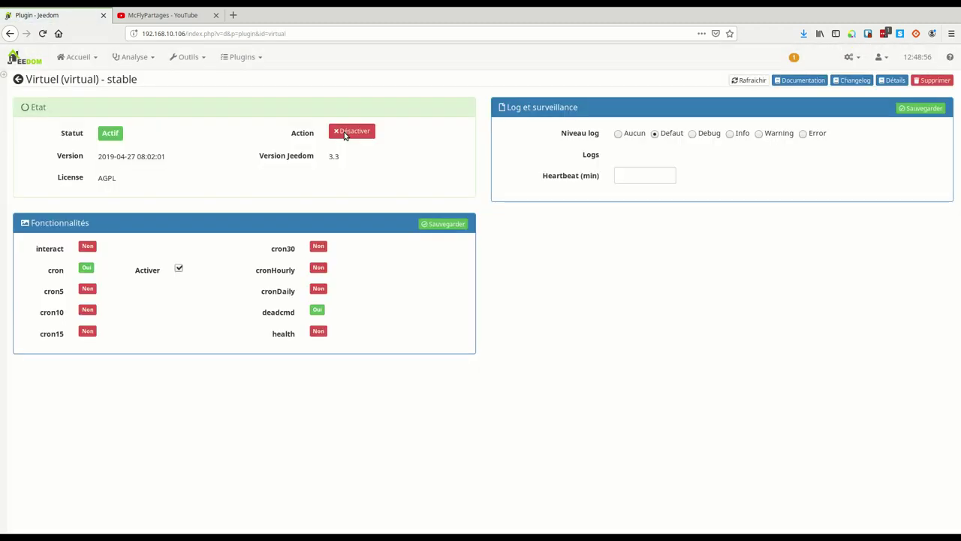
Step: Create a virtual equipment named JourNuit in the Virtuel programming plugin
{"action": "left_click", "coordinate": [251, 60]}
{"action": "mouse_move", "coordinate": [268, 141]}
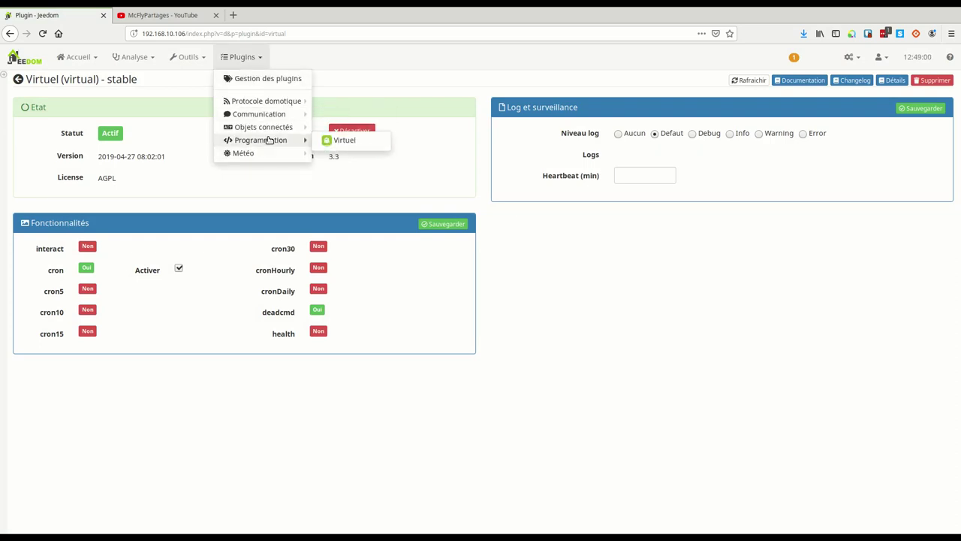
{"action": "left_click", "coordinate": [342, 139]}
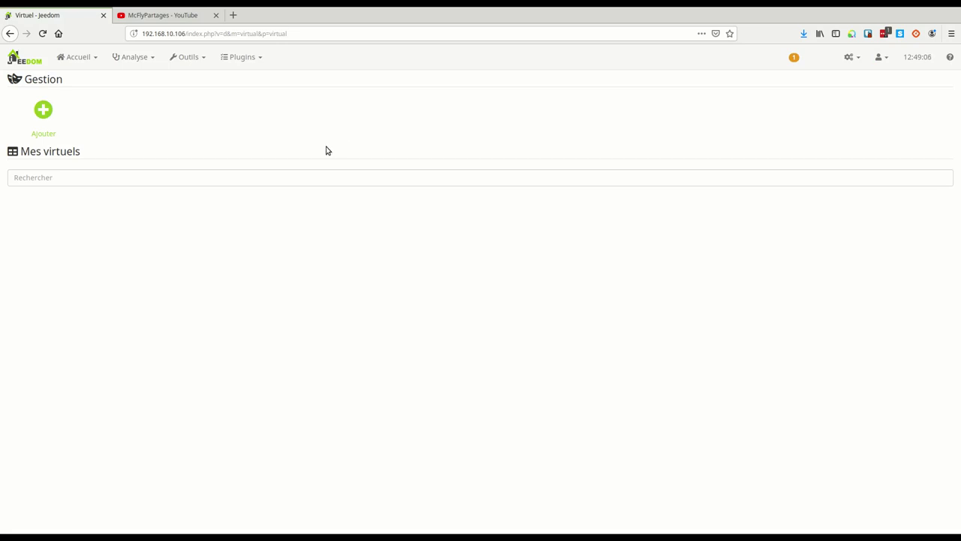
{"action": "left_click", "coordinate": [43, 110]}
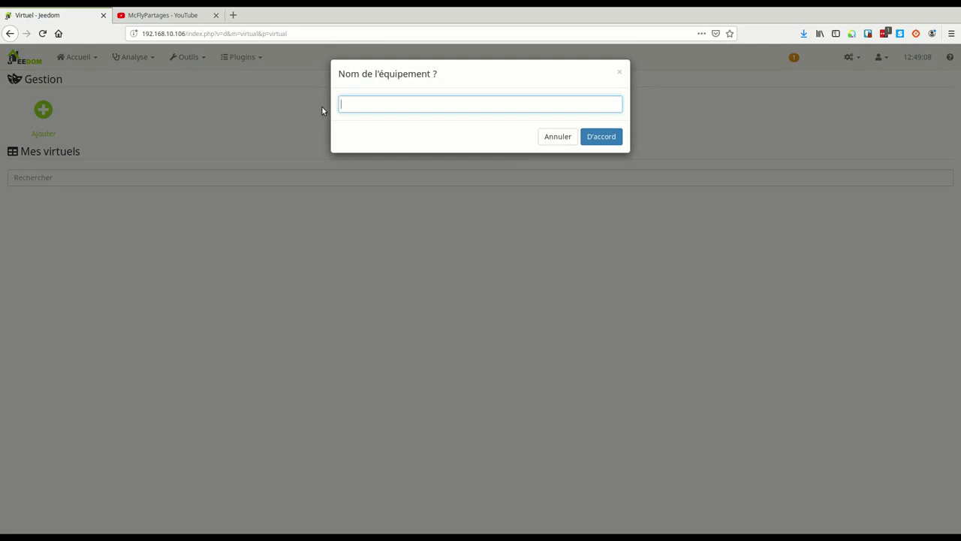
{"action": "type", "text": "Jop"}
{"action": "key", "text": "BackSpace"}
{"action": "left_click", "coordinate": [600, 136]}
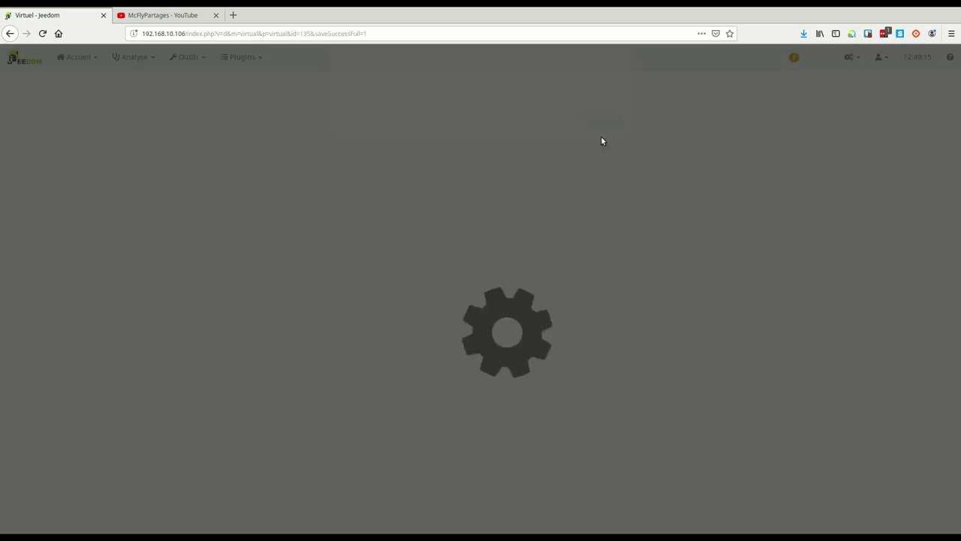
Step: Set the JourNuit equipment's parent object to Maison and make it active and visible
{"action": "left_click", "coordinate": [298, 157]}
{"action": "key", "text": "Down"}
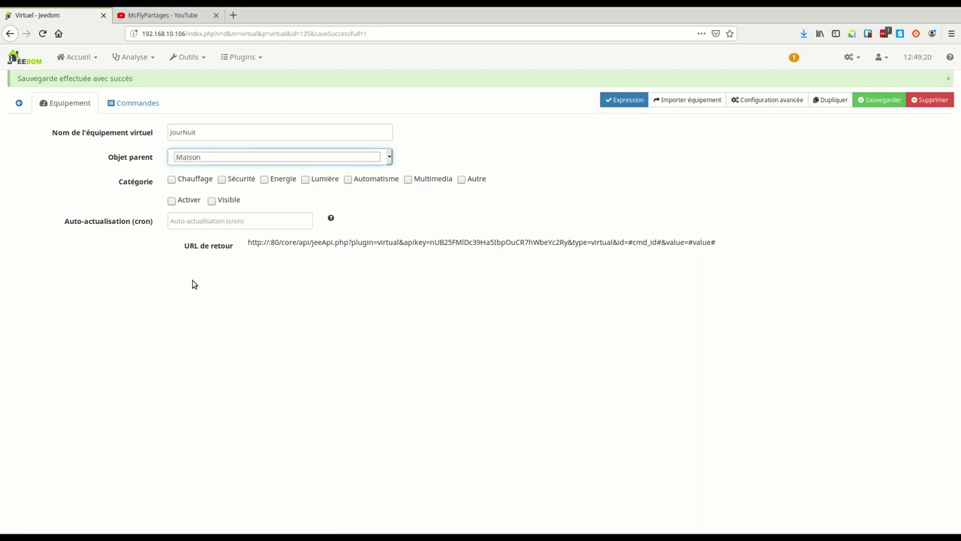
{"action": "left_click", "coordinate": [194, 203]}
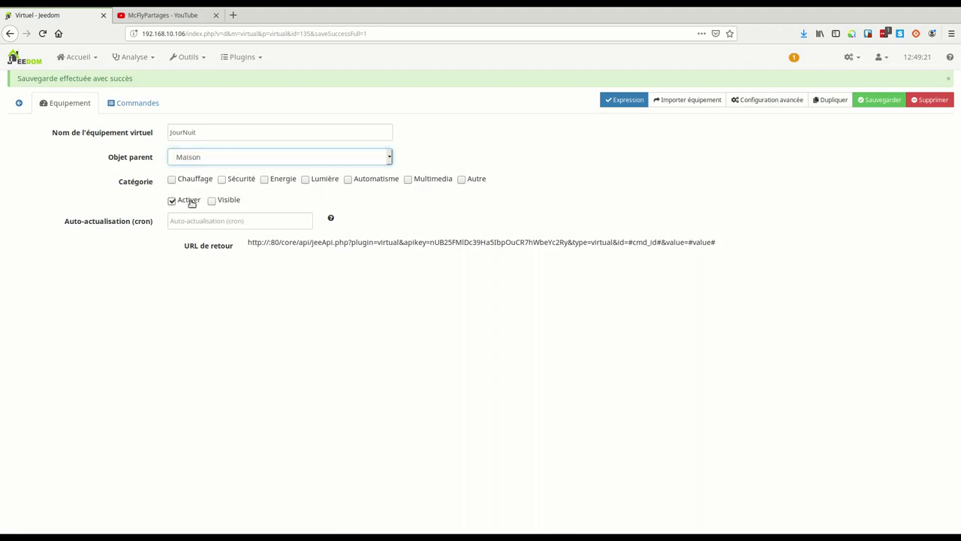
{"action": "left_click", "coordinate": [220, 206]}
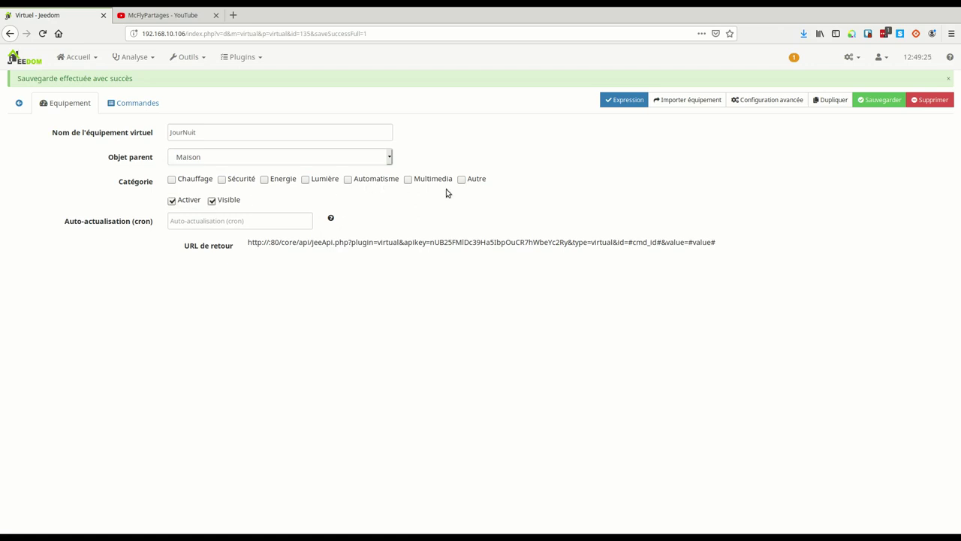
Step: Tick the Autre, Automatisme, Lumière and Energie categories for JourNuit and save the equipment
{"action": "left_click", "coordinate": [476, 180]}
{"action": "left_click", "coordinate": [350, 182]}
{"action": "left_click", "coordinate": [321, 183]}
{"action": "left_click", "coordinate": [270, 182]}
{"action": "left_click", "coordinate": [875, 101]}
Step: Add a virtual command named Jour with subtype Défaut, information name Etat and value 1
{"action": "left_click", "coordinate": [137, 105]}
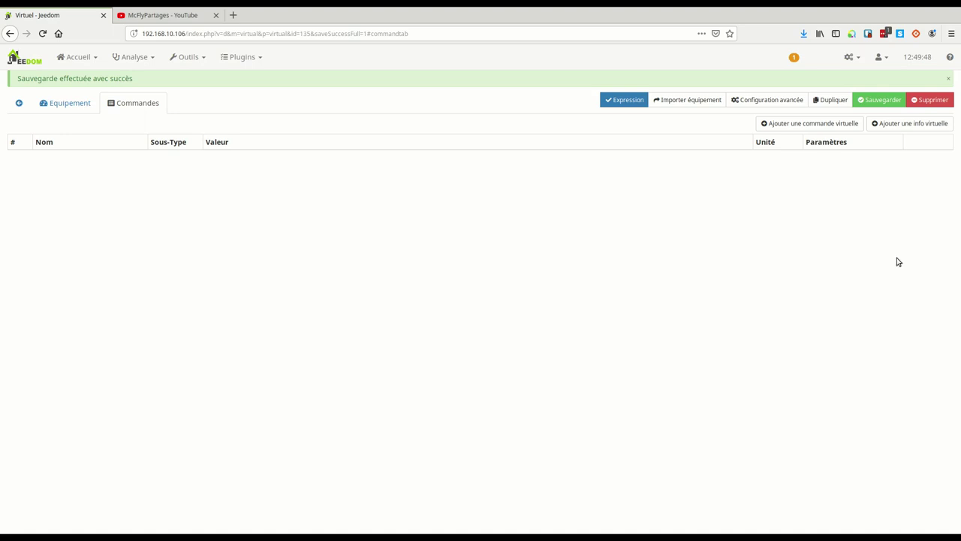
{"action": "left_click", "coordinate": [802, 124]}
{"action": "left_click", "coordinate": [121, 160]}
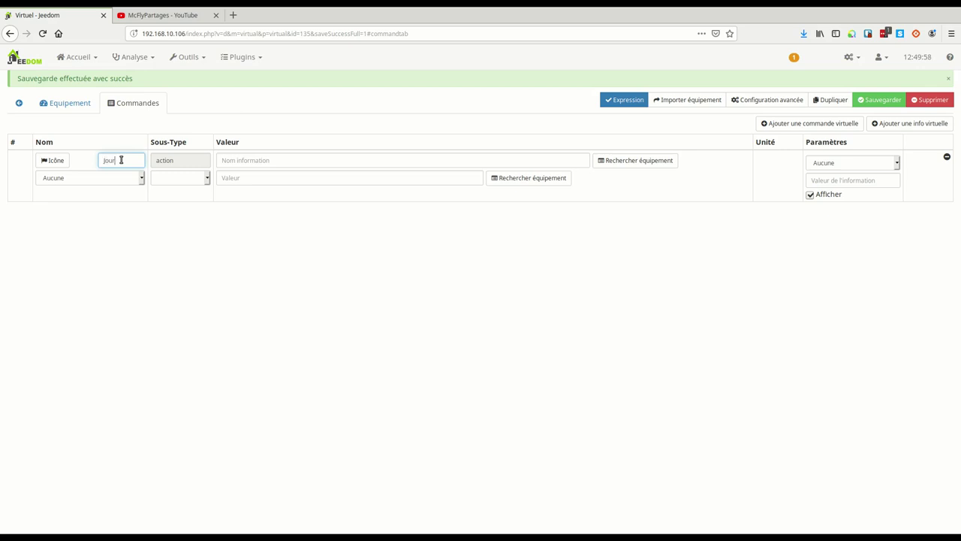
{"action": "left_click", "coordinate": [172, 185]}
{"action": "left_click", "coordinate": [174, 195]}
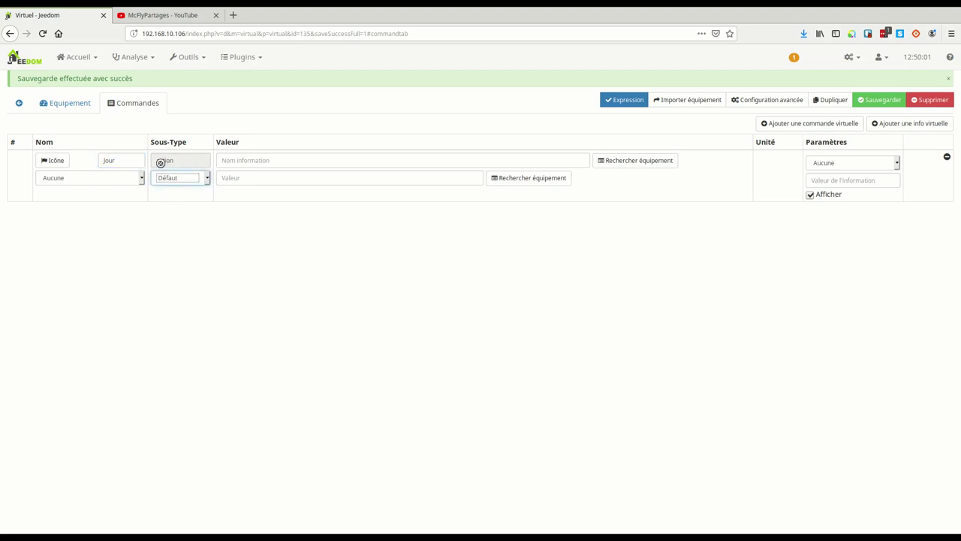
{"action": "left_click", "coordinate": [249, 161]}
{"action": "type", "text": "Etat"}
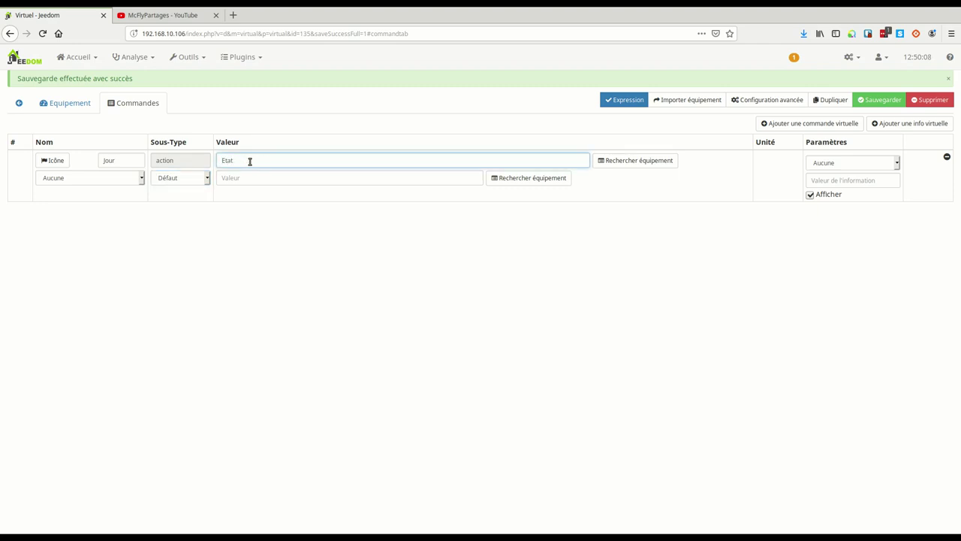
{"action": "left_click", "coordinate": [244, 177]}
{"action": "type", "text": "1"}
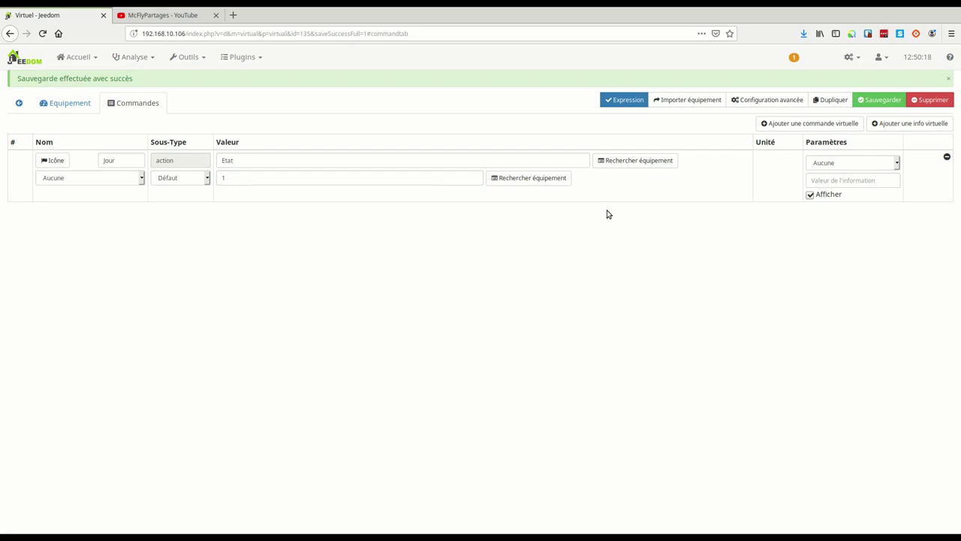
Step: Add a second virtual command named Nuit with subtype Défaut, information name Etat and value 0
{"action": "left_click", "coordinate": [816, 124]}
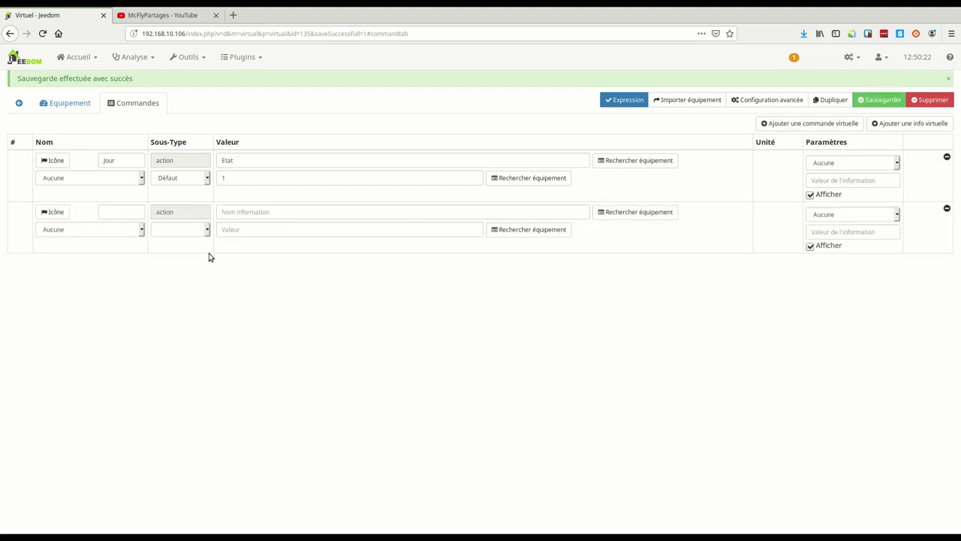
{"action": "left_click", "coordinate": [128, 209]}
{"action": "left_click", "coordinate": [161, 229]}
{"action": "left_click", "coordinate": [254, 212]}
{"action": "type", "text": "Etat"}
{"action": "left_click", "coordinate": [262, 229]}
{"action": "type", "text": "0"}
Step: Assign the nature-night2 icon to the Nuit command
{"action": "left_click", "coordinate": [57, 213]}
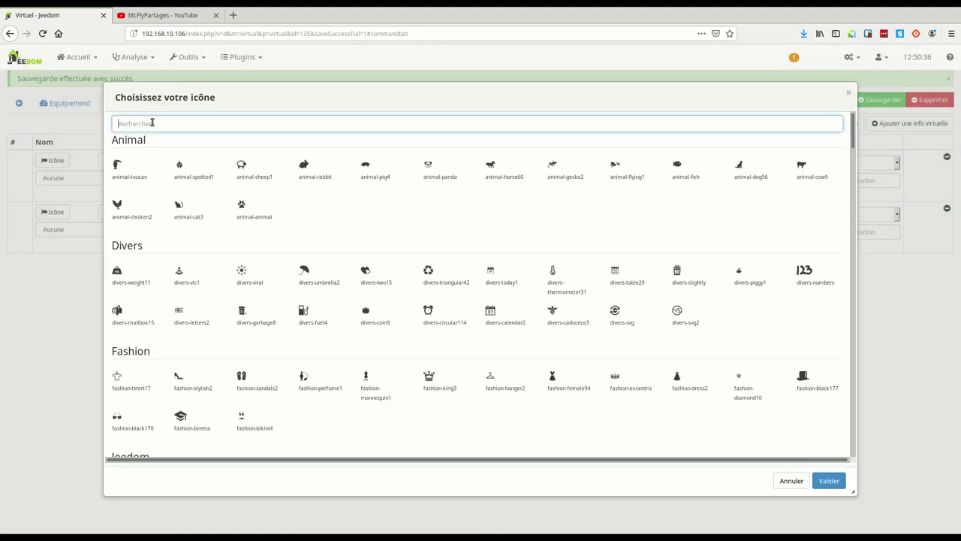
{"action": "type", "text": "nuit"}
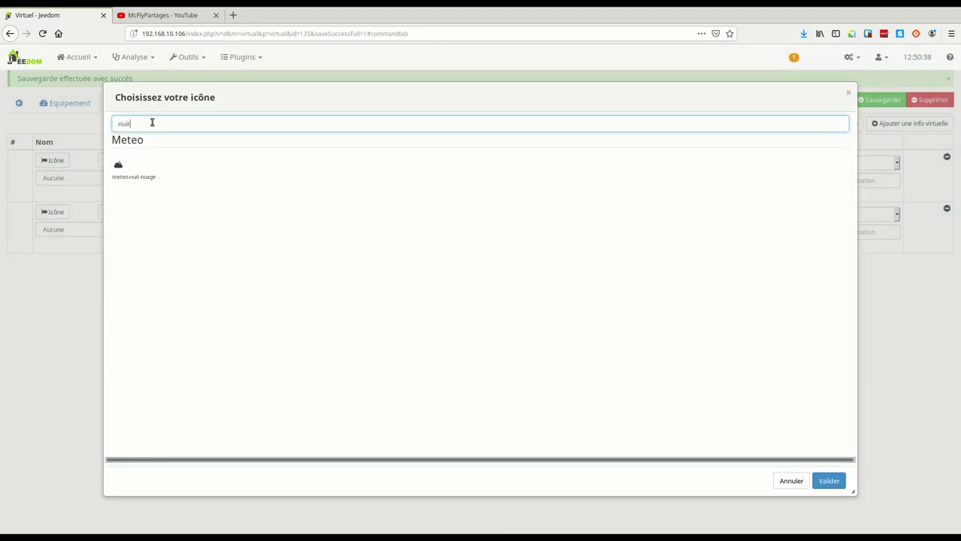
{"action": "key", "text": "BackSpace"}
{"action": "key", "text": "BackSpace"}
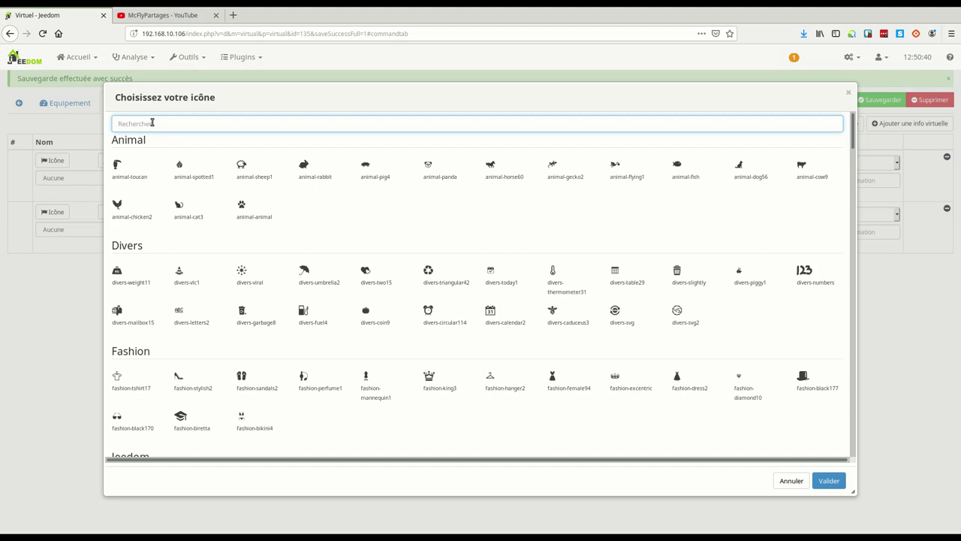
{"action": "type", "text": "natu"}
{"action": "double_click", "coordinate": [180, 206]}
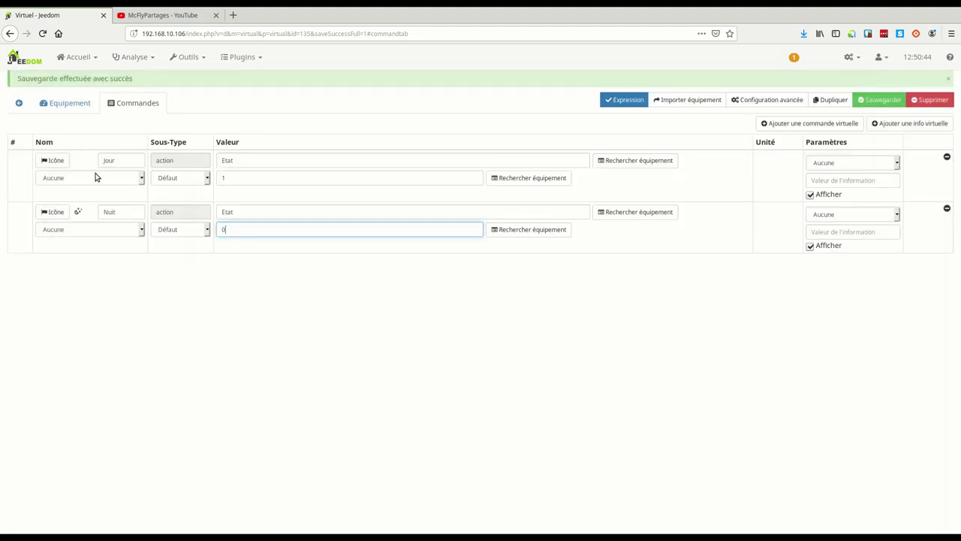
Step: Assign the meteo-soleil icon to the Jour command and save the virtual equipment
{"action": "left_click", "coordinate": [58, 160]}
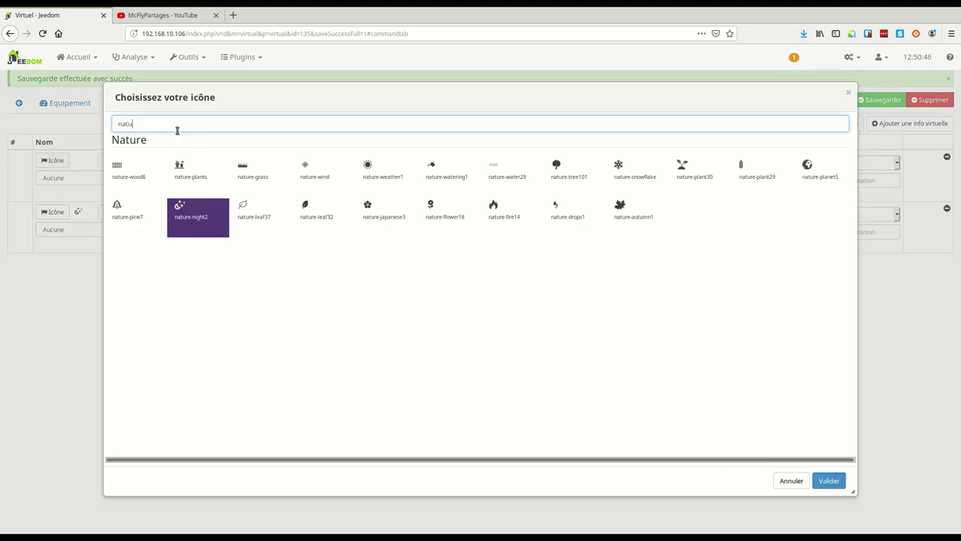
{"action": "key", "text": "BackSpace"}
{"action": "key", "text": "BackSpace"}
{"action": "key", "text": "BackSpace"}
{"action": "key", "text": "BackSpace"}
{"action": "type", "text": "solei"}
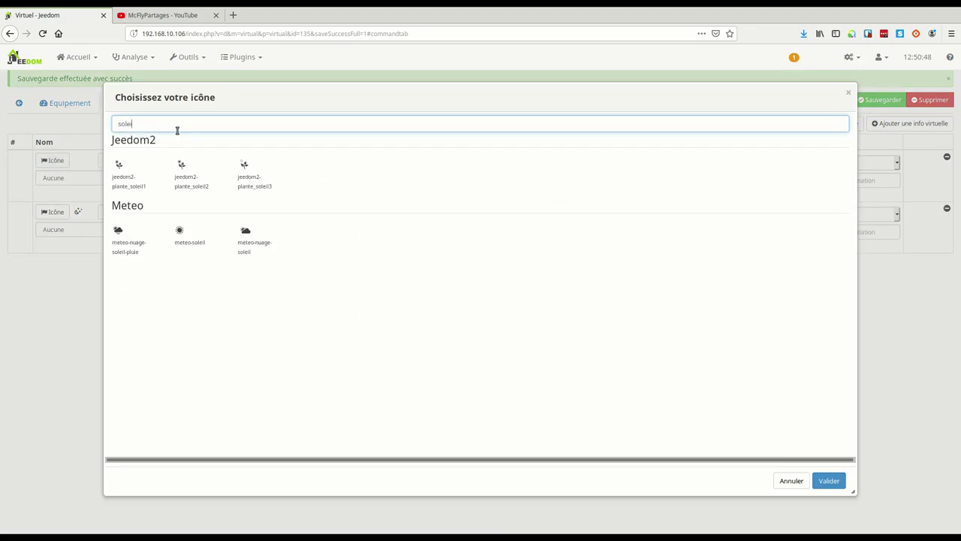
{"action": "double_click", "coordinate": [187, 236]}
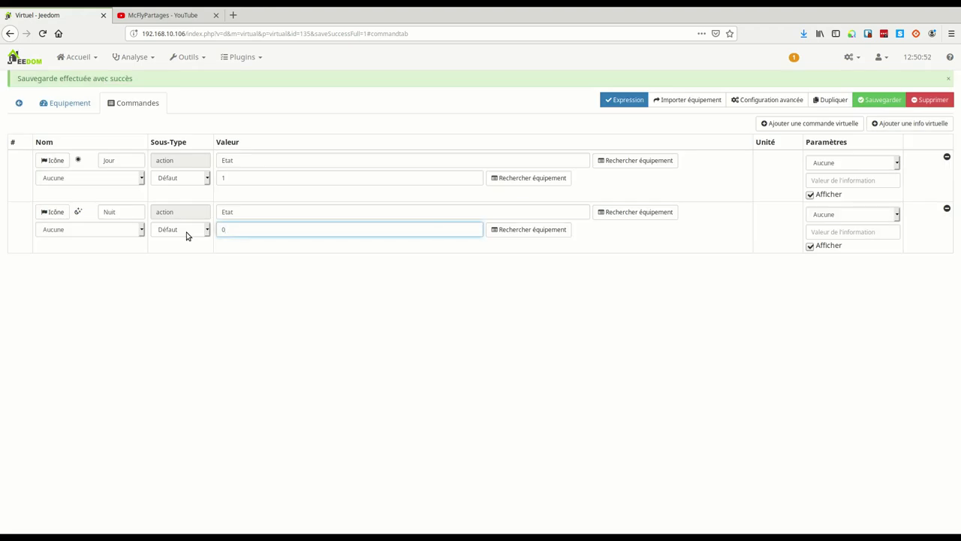
{"action": "left_click", "coordinate": [877, 101]}
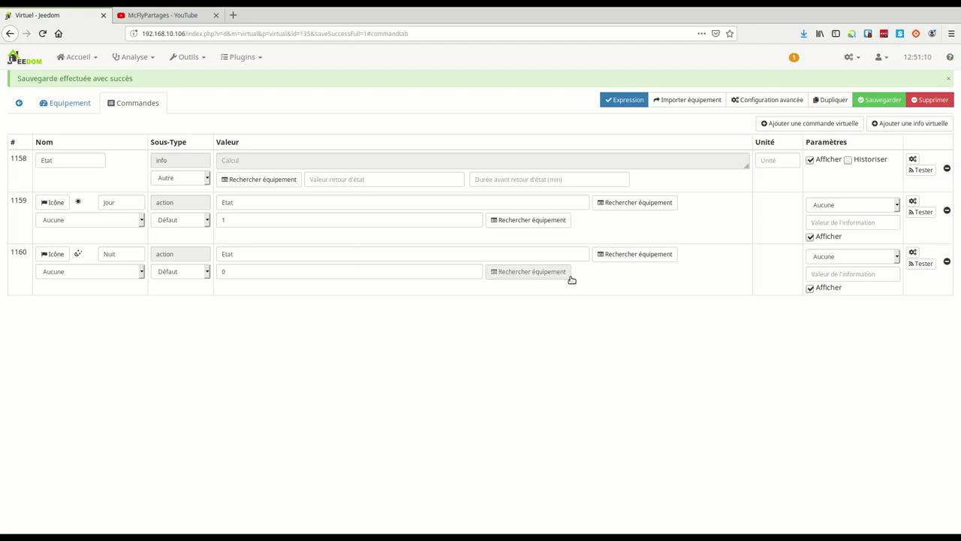
{"action": "left_click", "coordinate": [883, 100]}
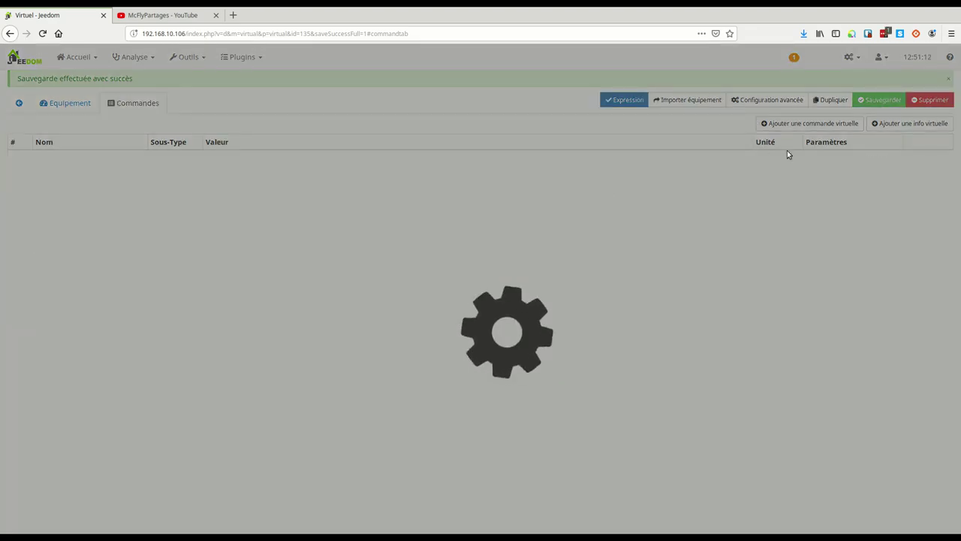
Step: Open the Maison dashboard and test the sun (Jour) command on the JourNuit widget
{"action": "left_click", "coordinate": [87, 61]}
{"action": "mouse_move", "coordinate": [93, 78]}
{"action": "left_click", "coordinate": [148, 77]}
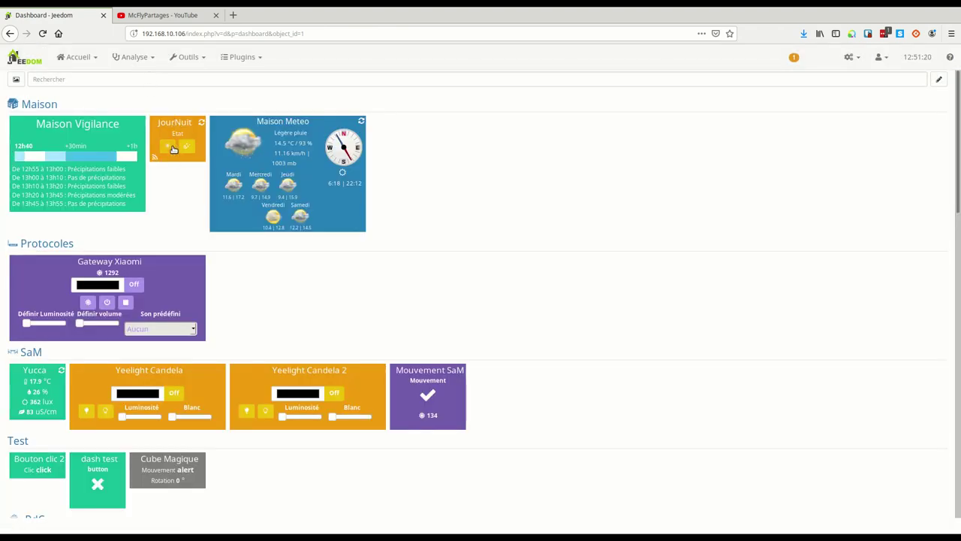
{"action": "left_click", "coordinate": [173, 148]}
Step: Open the Jour scenario in the Journalier group and inspect its scenario mode setting
{"action": "left_click", "coordinate": [189, 62]}
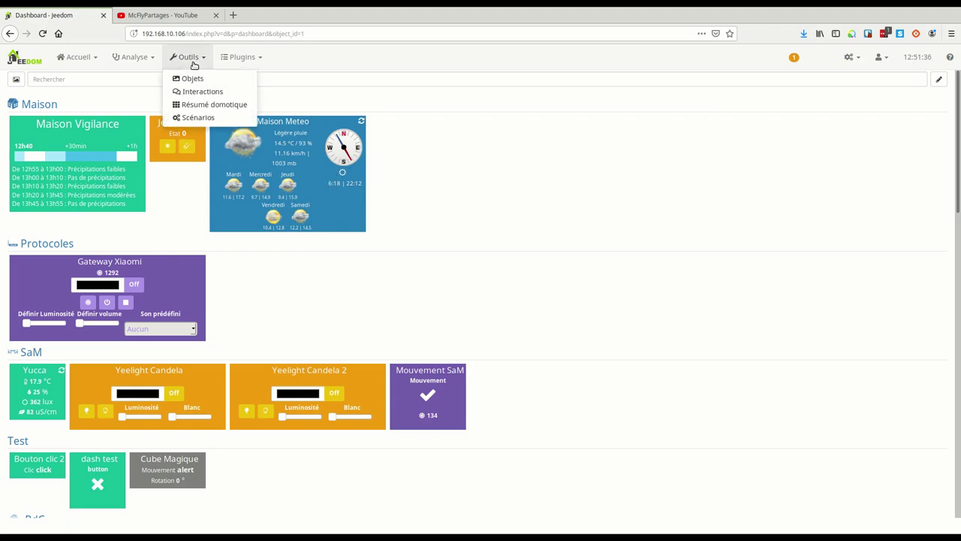
{"action": "left_click", "coordinate": [198, 118]}
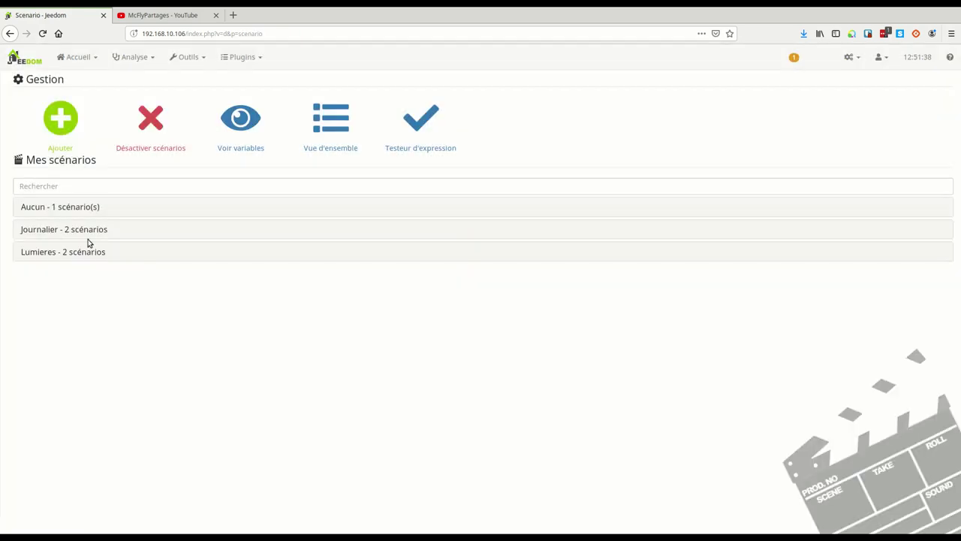
{"action": "left_click", "coordinate": [83, 231]}
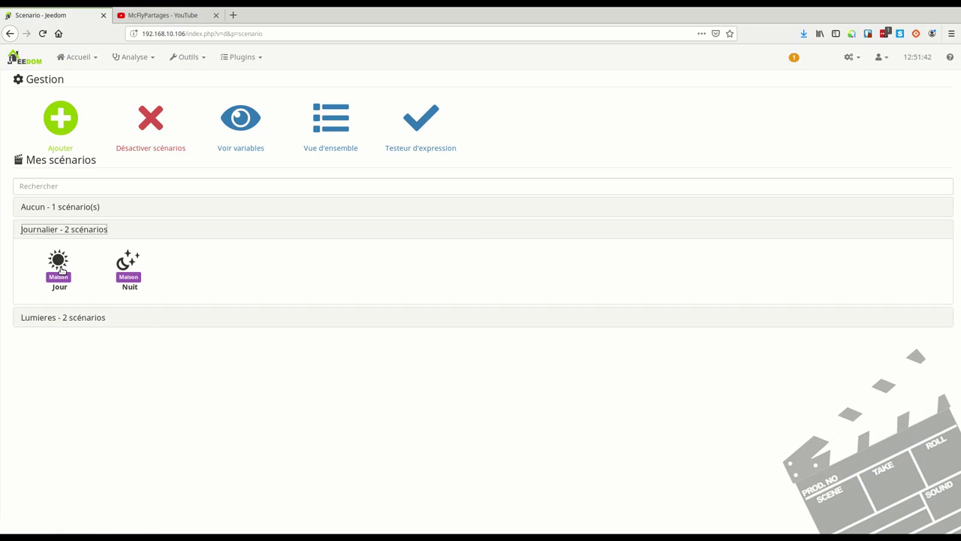
{"action": "left_click", "coordinate": [62, 269]}
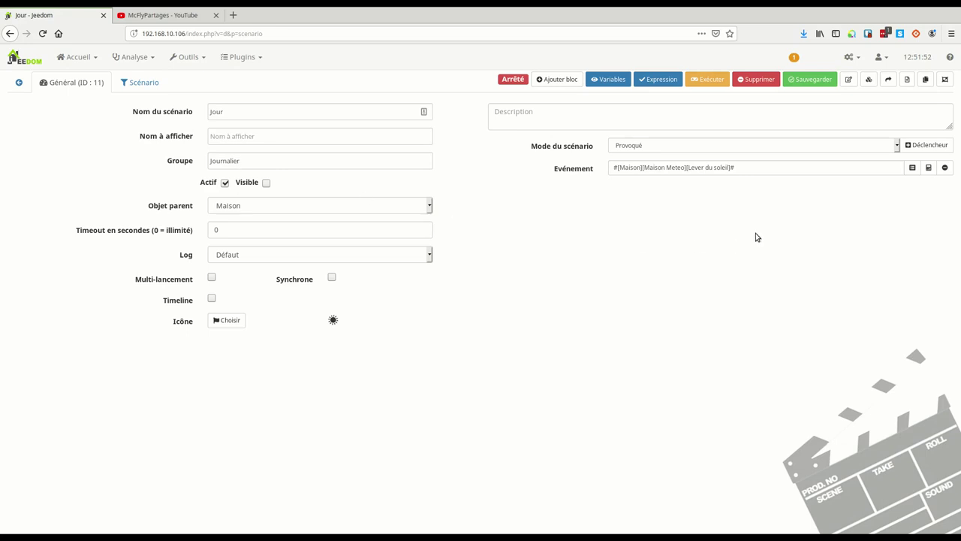
{"action": "left_click", "coordinate": [670, 150]}
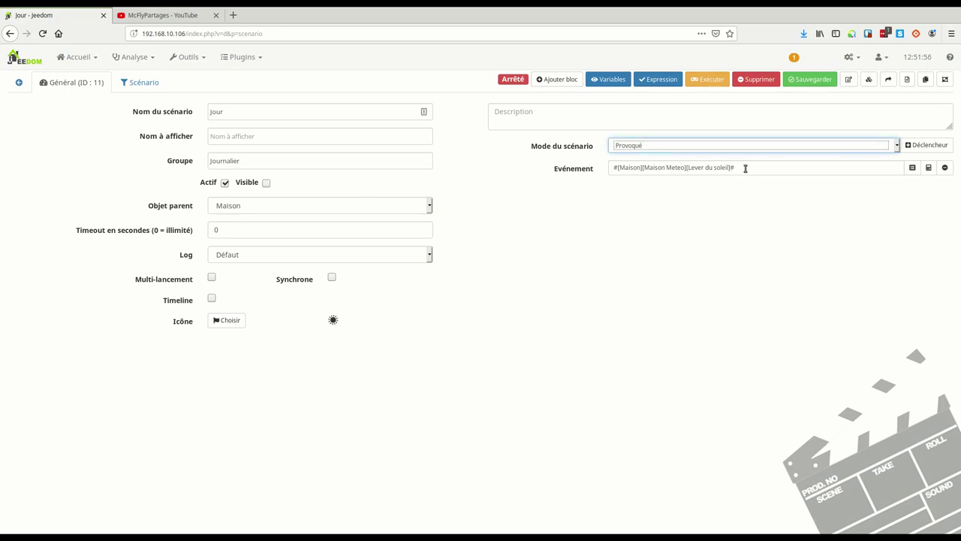
Step: Clear the SI condition in the Jour scenario's block
{"action": "left_click", "coordinate": [137, 83]}
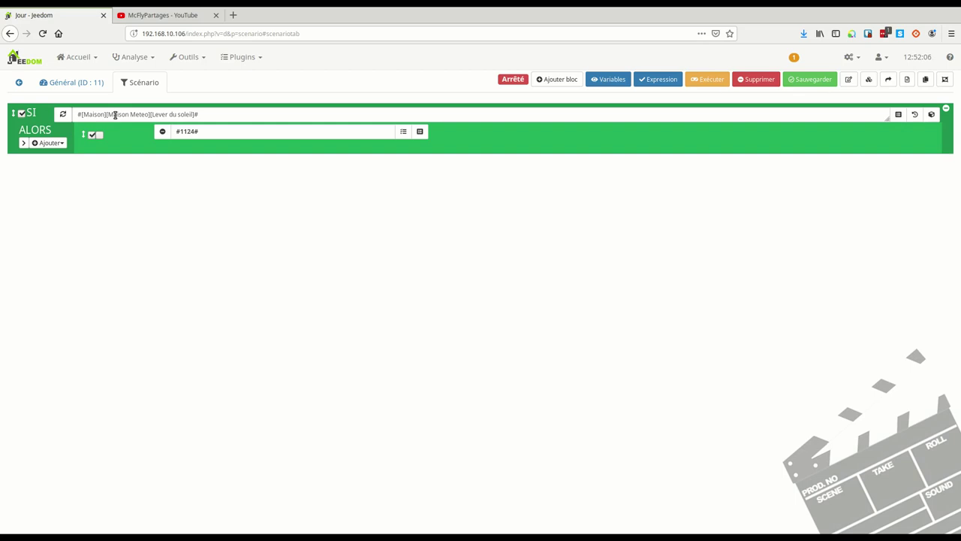
{"action": "left_click", "coordinate": [235, 114]}
{"action": "left_click", "coordinate": [898, 114]}
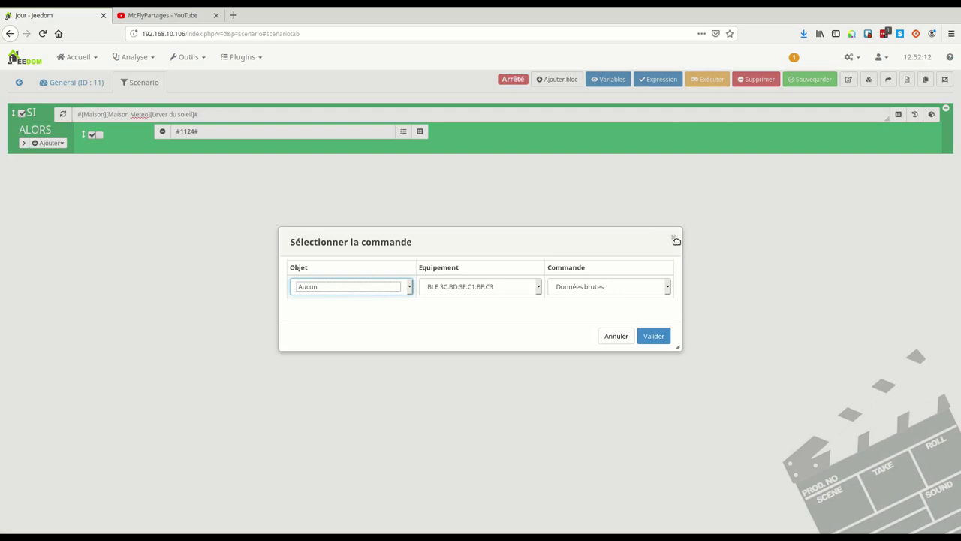
{"action": "left_click", "coordinate": [676, 236]}
{"action": "double_click", "coordinate": [90, 114]}
{"action": "key", "text": "ctrl+a"}
{"action": "key", "text": "BackSpace"}
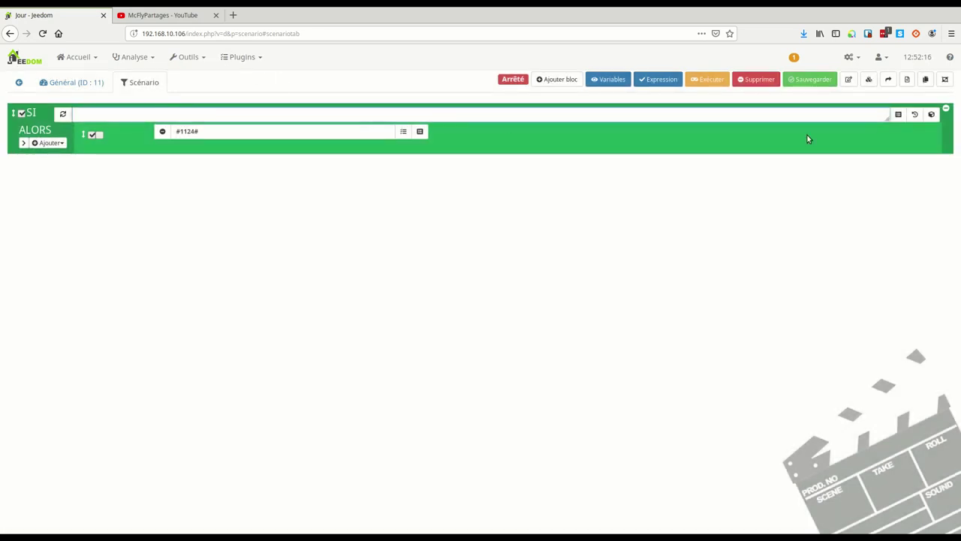
Step: Set the SI condition to the Lever du soleil command of Maison Meteo in the Maison object, without any comparison
{"action": "left_click", "coordinate": [897, 115]}
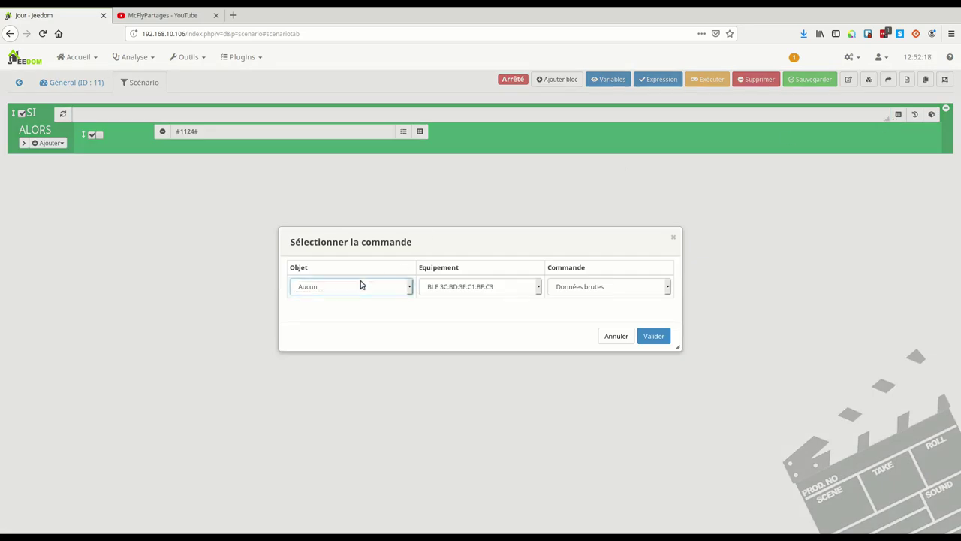
{"action": "left_click", "coordinate": [311, 410]}
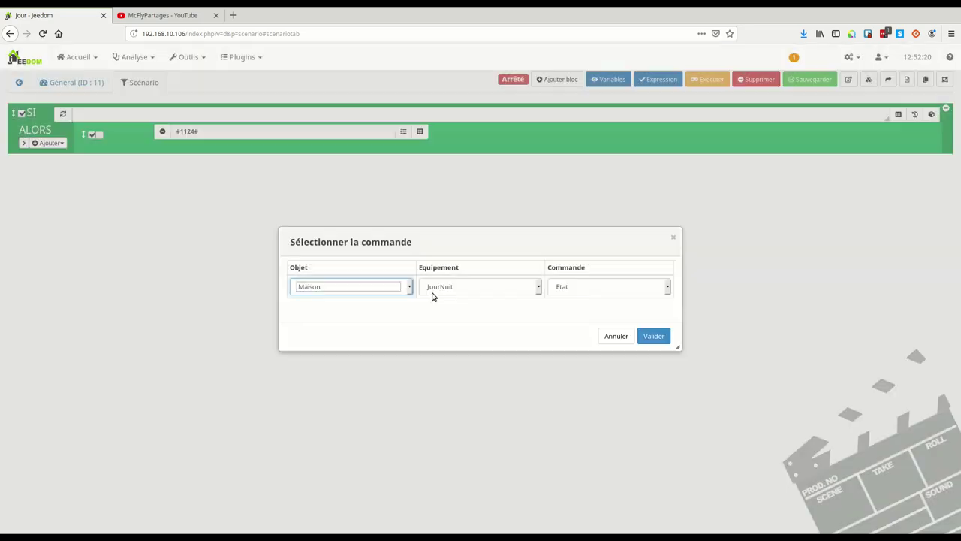
{"action": "left_click", "coordinate": [434, 287]}
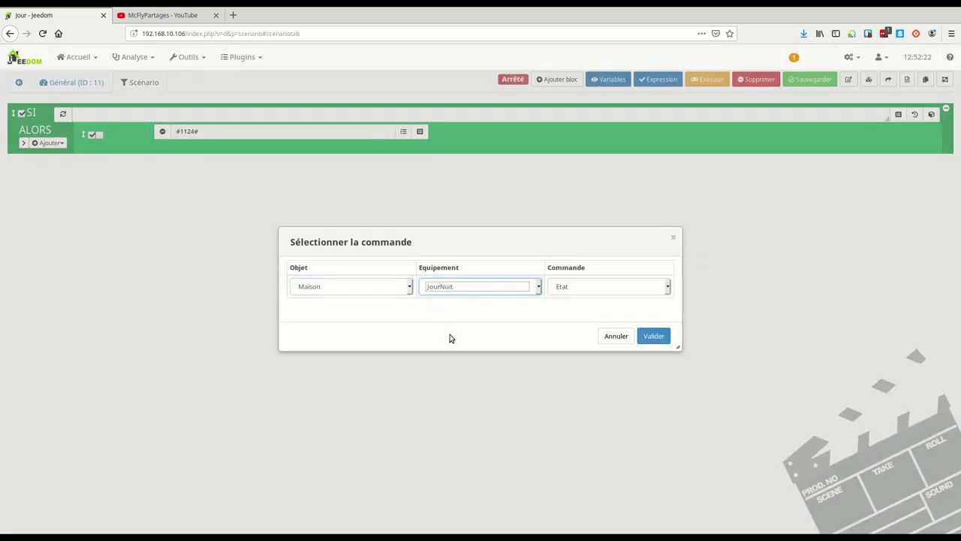
{"action": "key", "text": "Down"}
{"action": "key", "text": "Tab"}
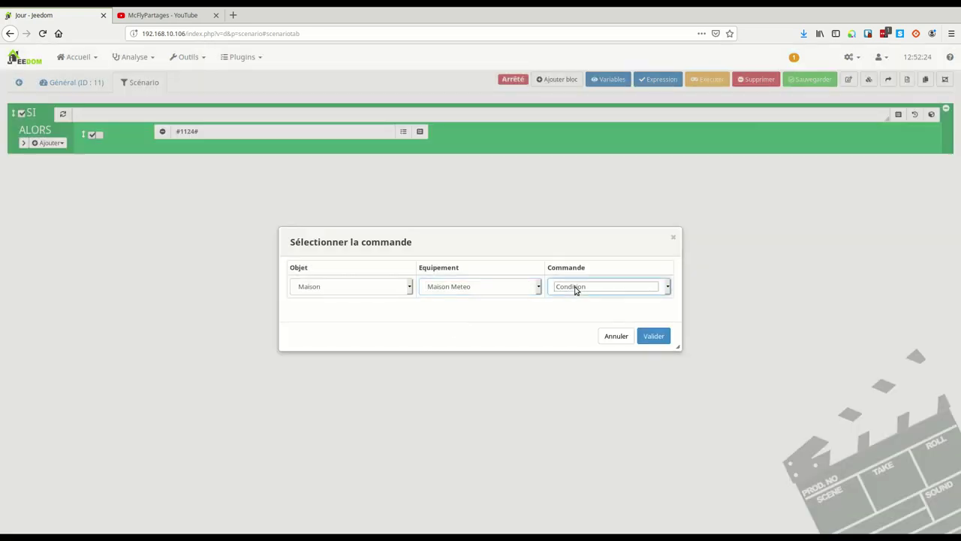
{"action": "key", "text": "Down"}
{"action": "left_click", "coordinate": [655, 337]}
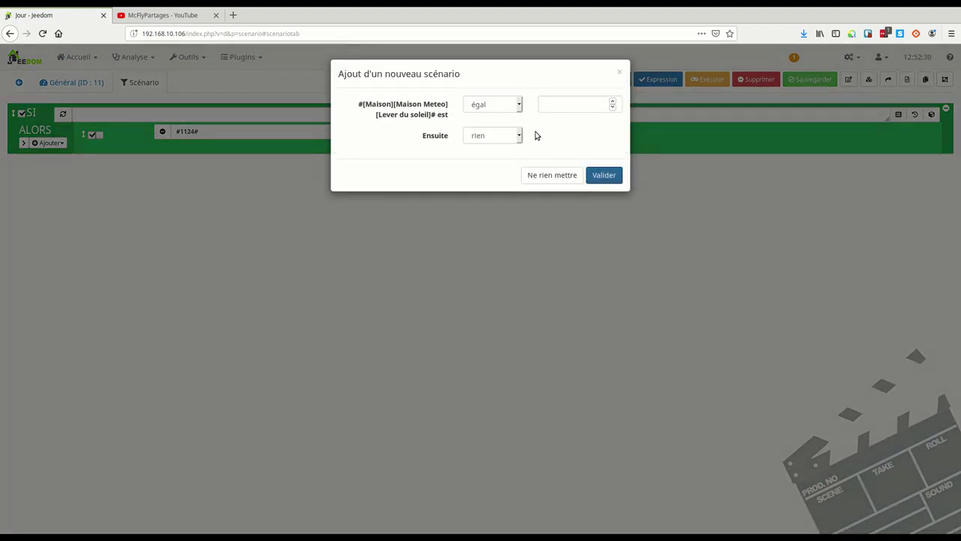
{"action": "left_click", "coordinate": [552, 175]}
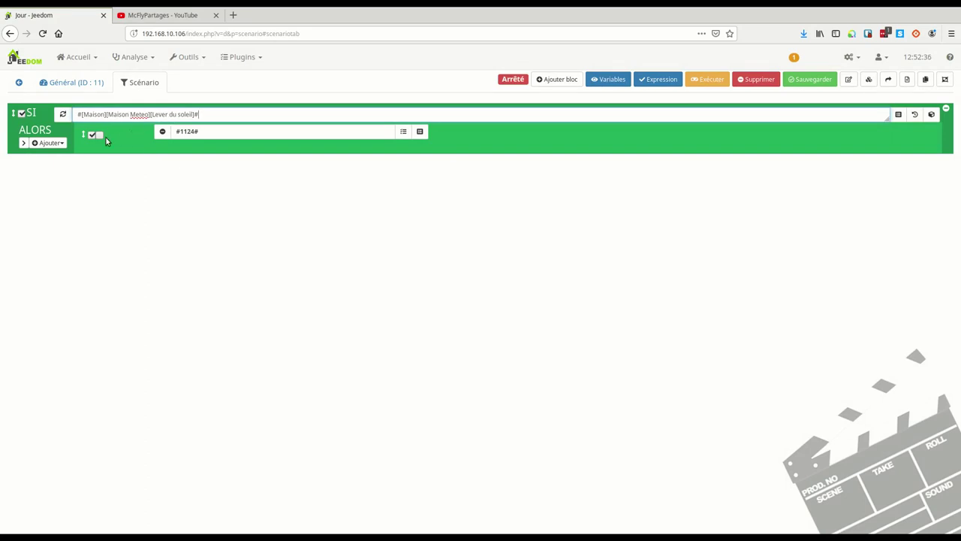
Step: Remove the #1124# action from the ALORS block and add a new empty action
{"action": "left_click", "coordinate": [162, 131]}
{"action": "left_click", "coordinate": [47, 142]}
{"action": "left_click", "coordinate": [57, 169]}
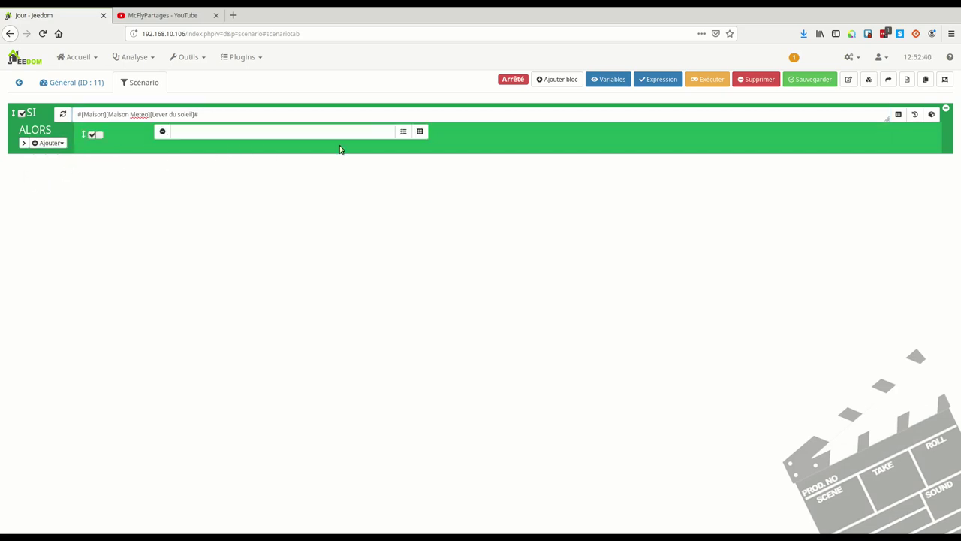
Step: Assign the Jour command of the Maison JourNuit equipment to the empty ALORS action and save the Jour scenario
{"action": "left_click", "coordinate": [403, 132]}
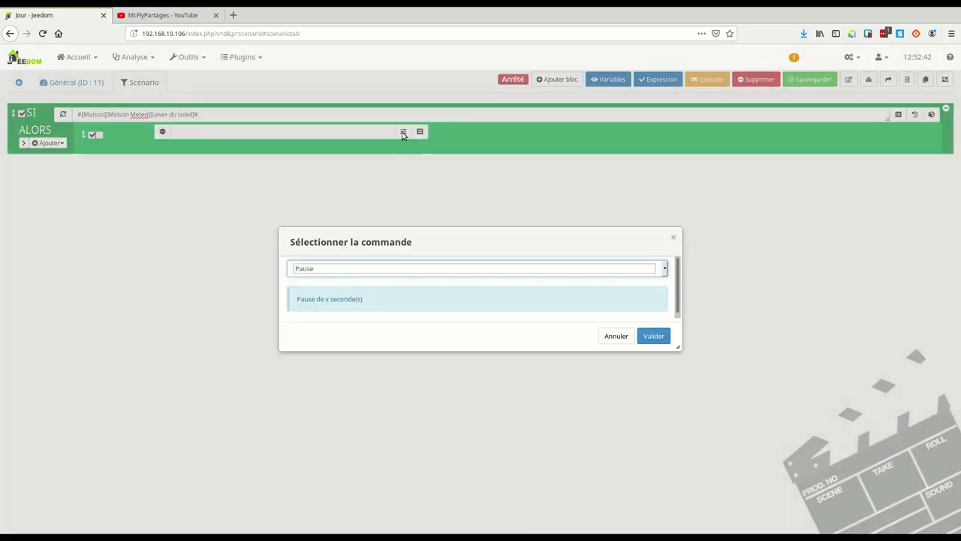
{"action": "left_click", "coordinate": [673, 238]}
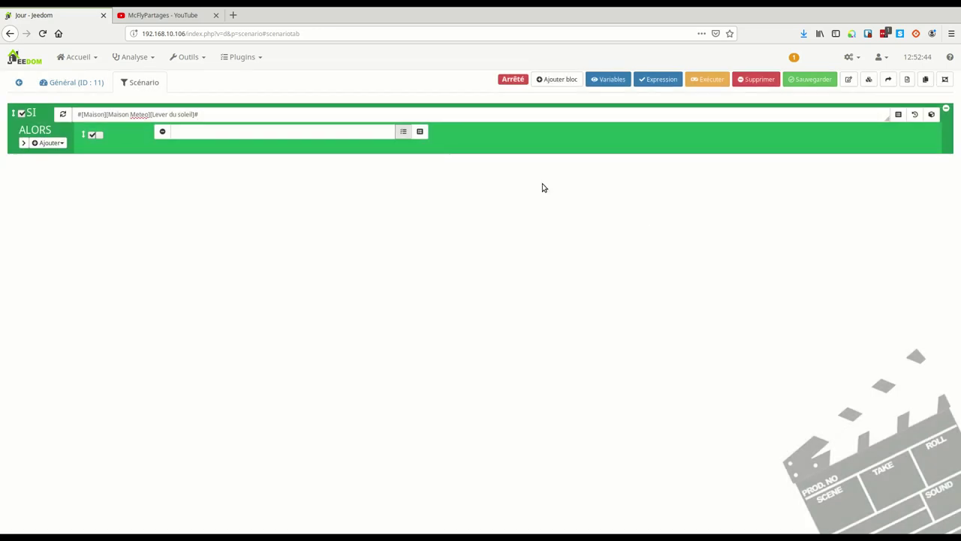
{"action": "left_click", "coordinate": [420, 131]}
{"action": "left_click", "coordinate": [452, 288]}
{"action": "left_click", "coordinate": [590, 289]}
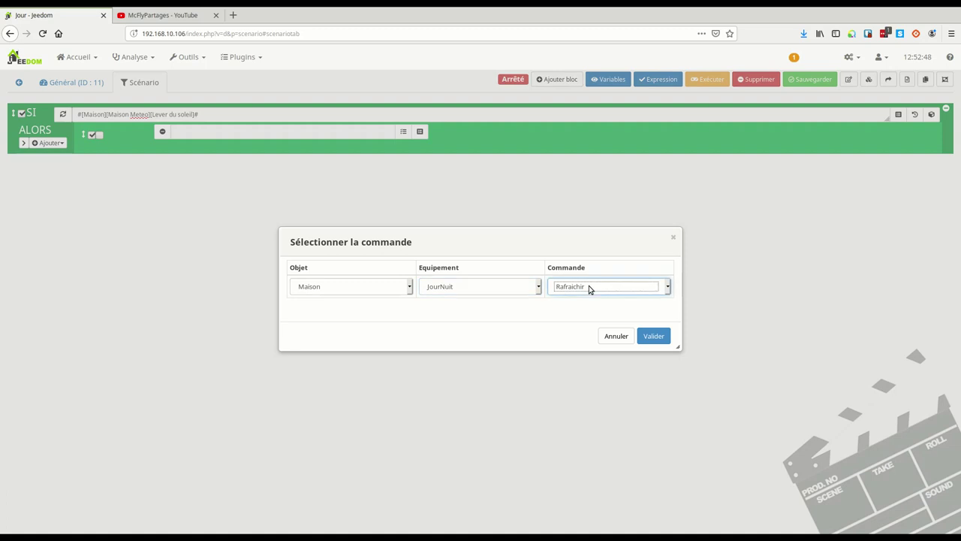
{"action": "left_click", "coordinate": [587, 323]}
{"action": "left_click", "coordinate": [654, 337]}
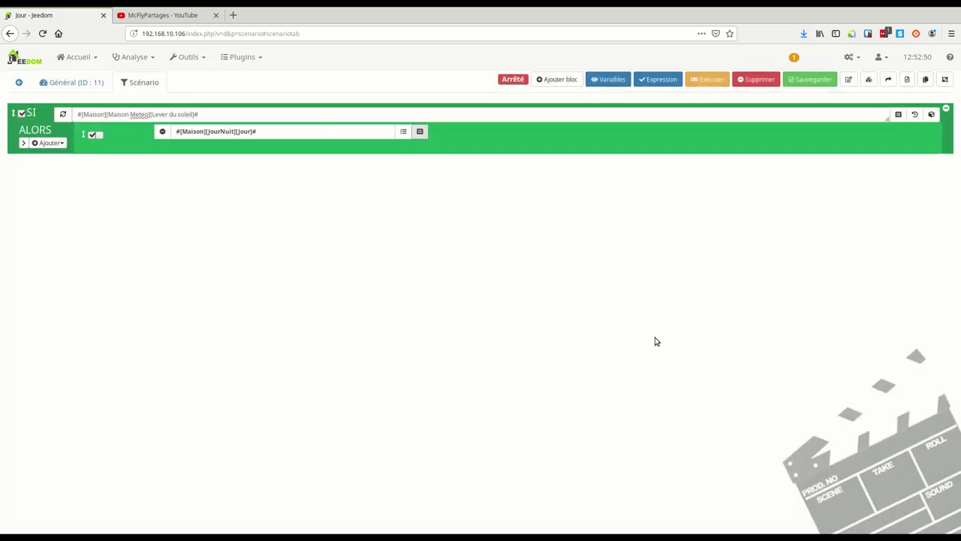
{"action": "left_click", "coordinate": [800, 79]}
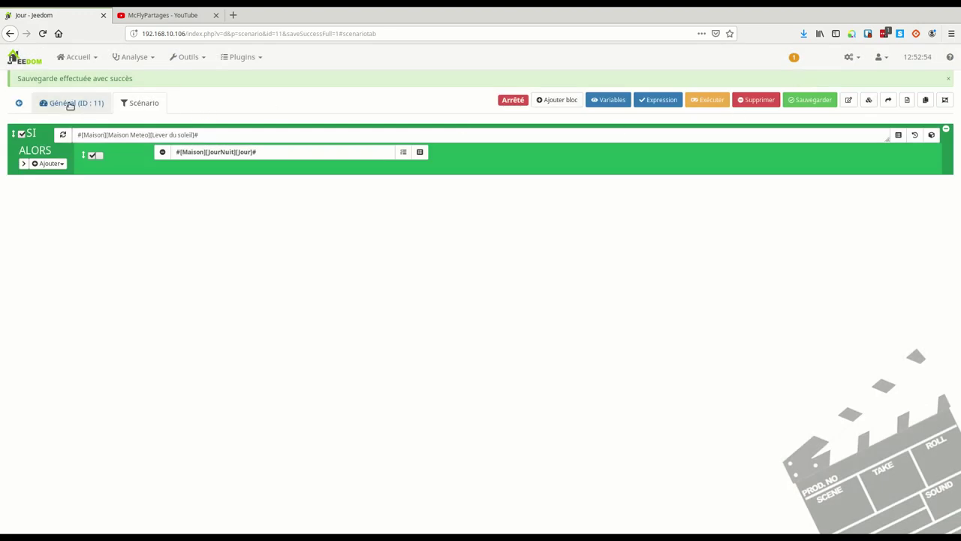
Step: Check the Jour scenario's general settings, return to the scenario list and open the Nuit scenario in the Journalier group
{"action": "left_click", "coordinate": [65, 103]}
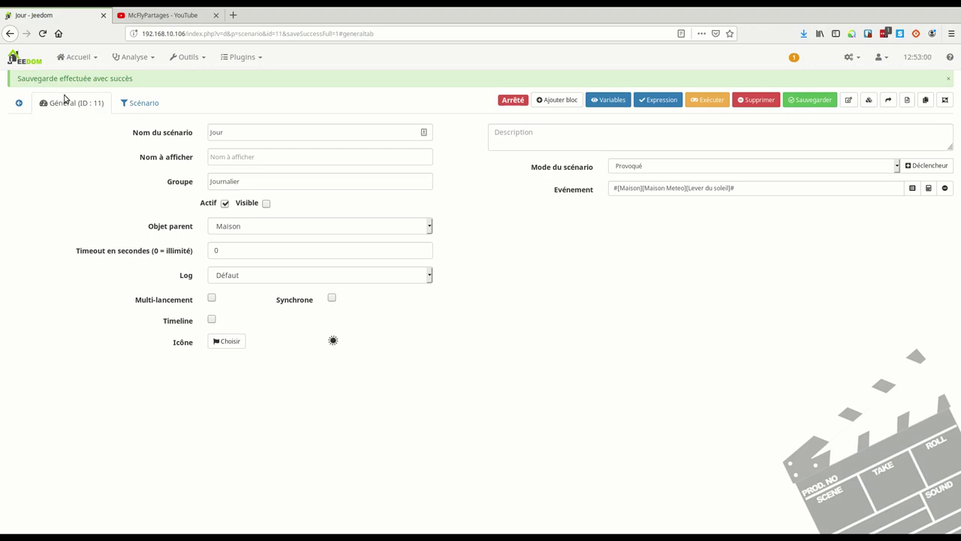
{"action": "left_click", "coordinate": [20, 104]}
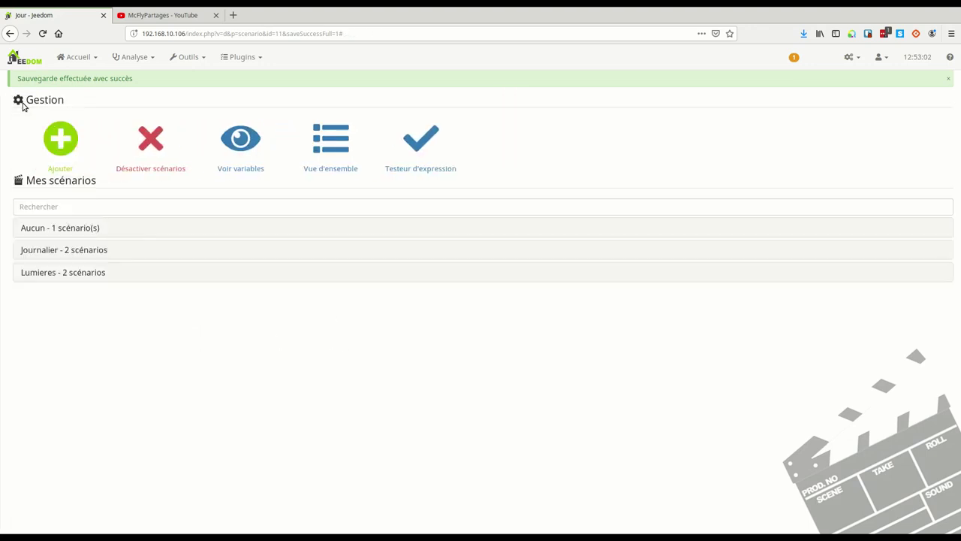
{"action": "left_click", "coordinate": [72, 251]}
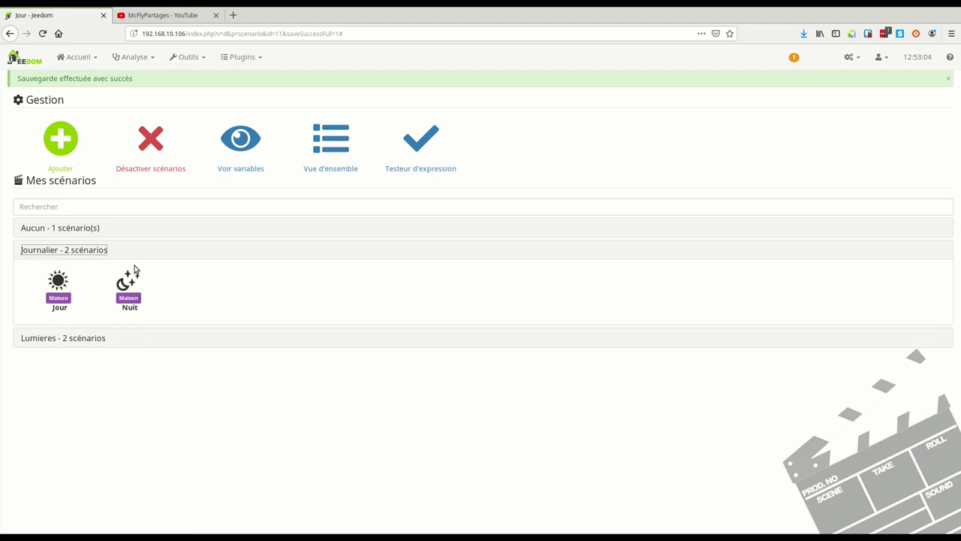
{"action": "left_click", "coordinate": [127, 284]}
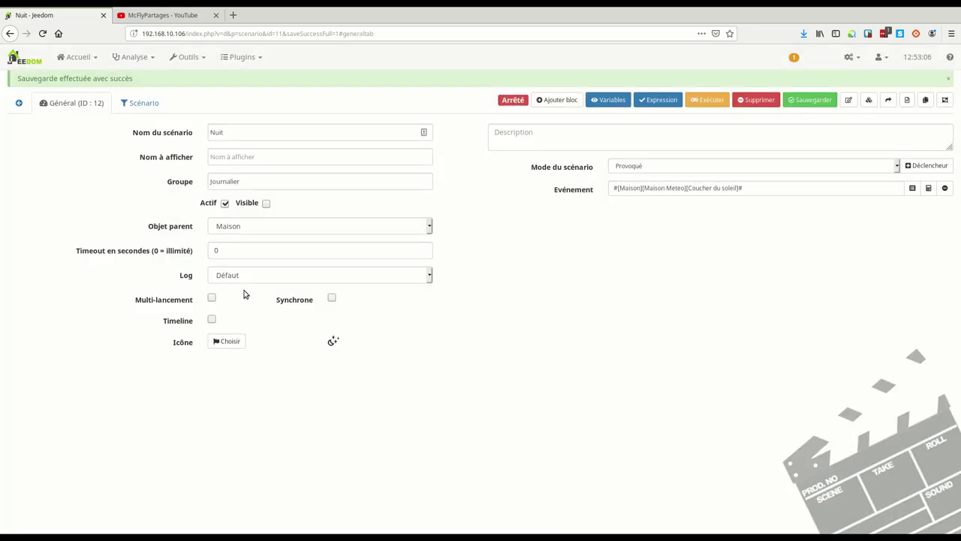
Step: Replace the #1125# action in the Nuit scenario with the Nuit command of the Maison JourNuit equipment and save
{"action": "left_click", "coordinate": [141, 105]}
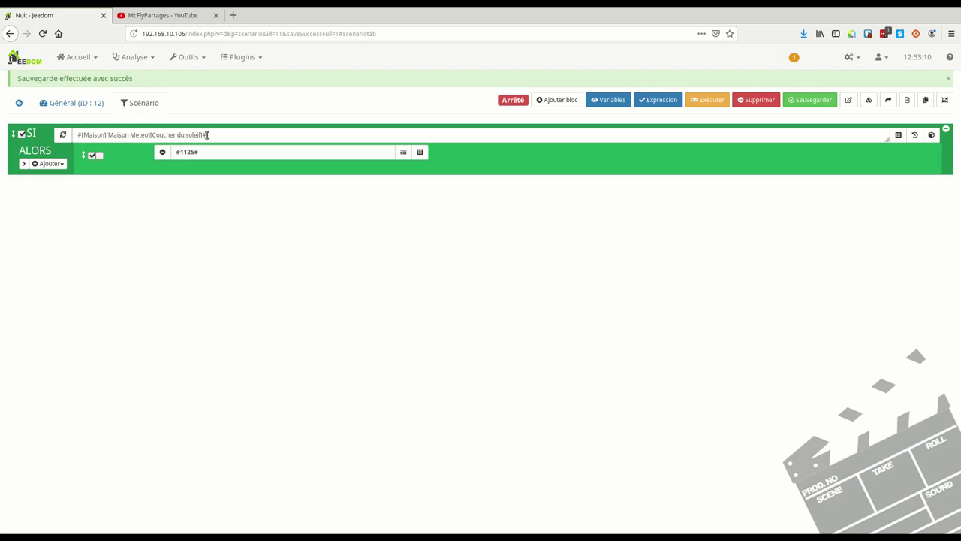
{"action": "left_click_drag", "start_coordinate": [208, 152], "coordinate": [113, 150]}
{"action": "key", "text": "BackSpace"}
{"action": "left_click", "coordinate": [419, 151]}
{"action": "left_click", "coordinate": [607, 290]}
{"action": "left_click", "coordinate": [579, 335]}
{"action": "left_click", "coordinate": [655, 337]}
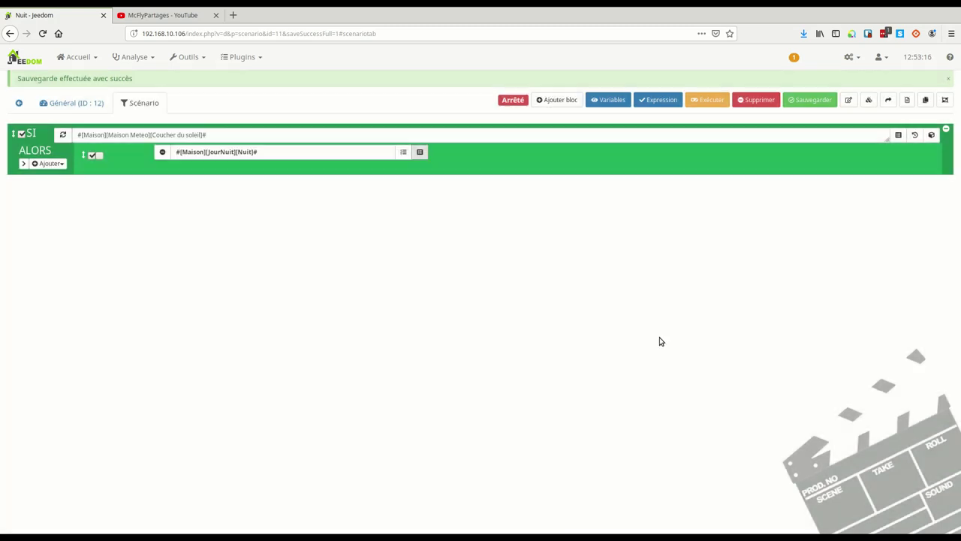
{"action": "left_click", "coordinate": [800, 100]}
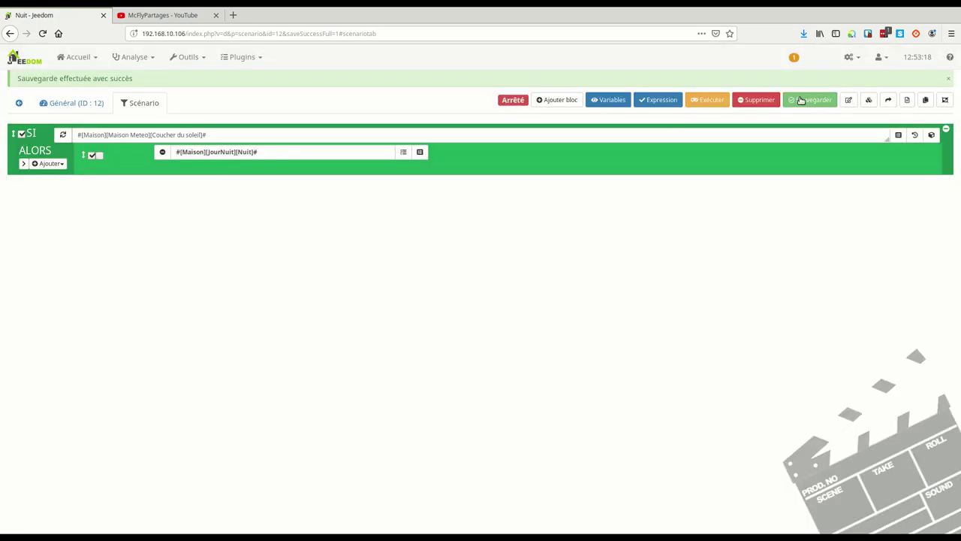
Step: Return to the dashboard and run the Jour (sun) command on the JourNuit widget
{"action": "left_click", "coordinate": [19, 103]}
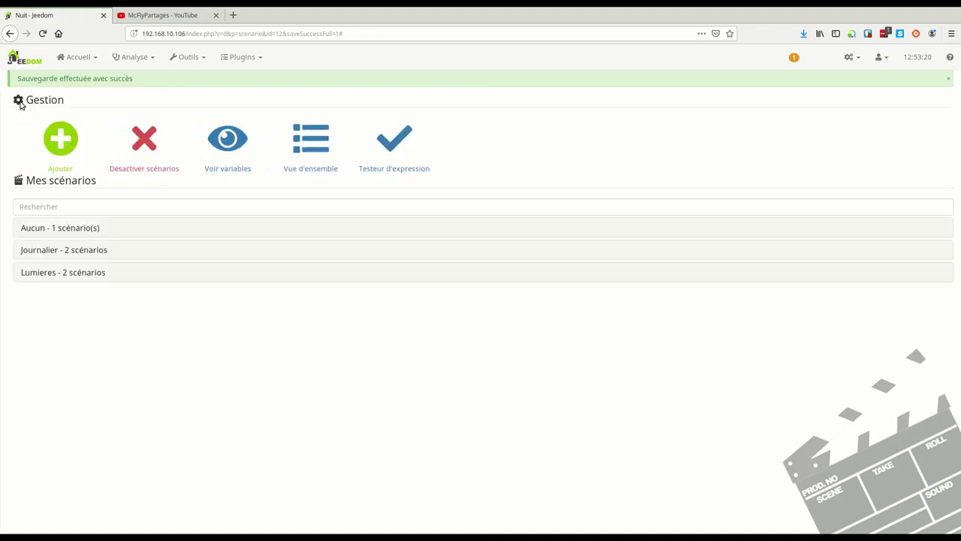
{"action": "left_click", "coordinate": [84, 60]}
{"action": "left_click", "coordinate": [97, 76]}
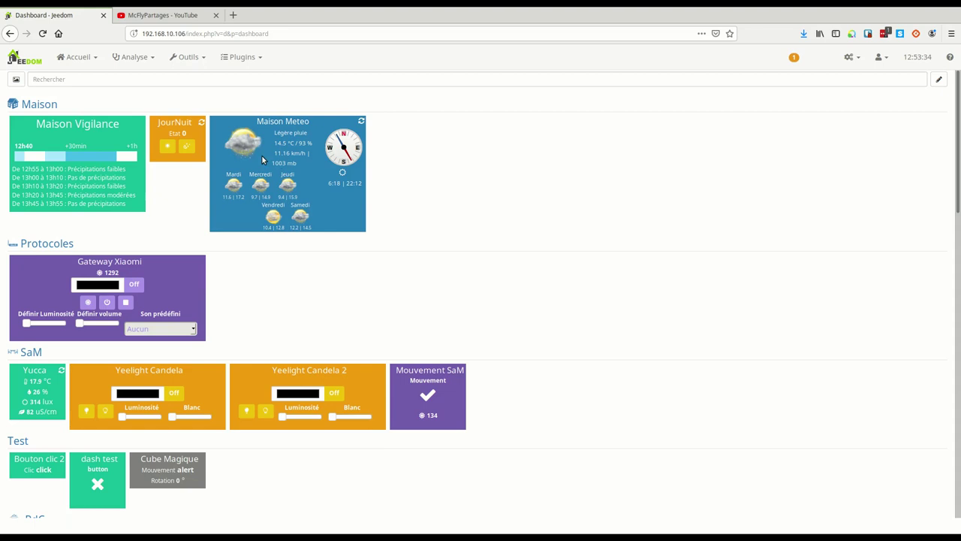
{"action": "left_click", "coordinate": [165, 149]}
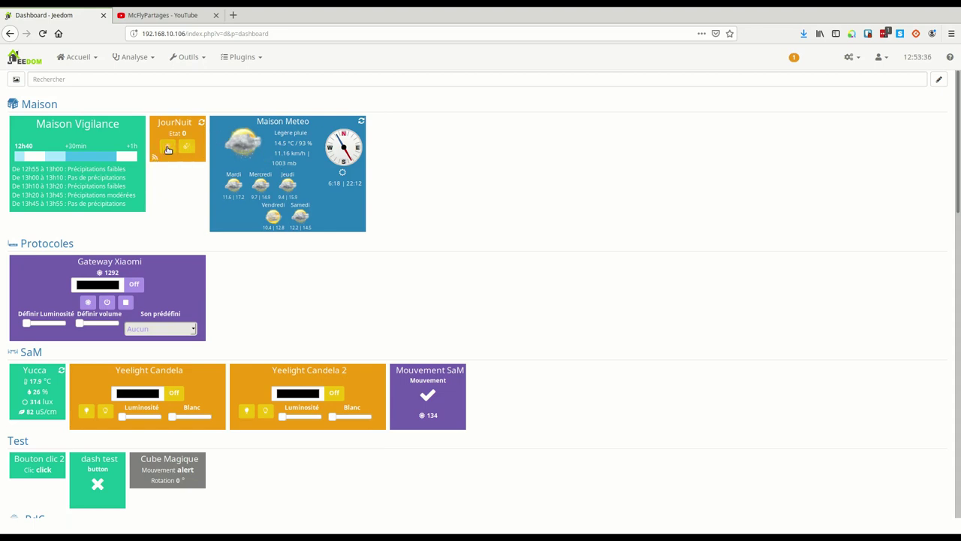